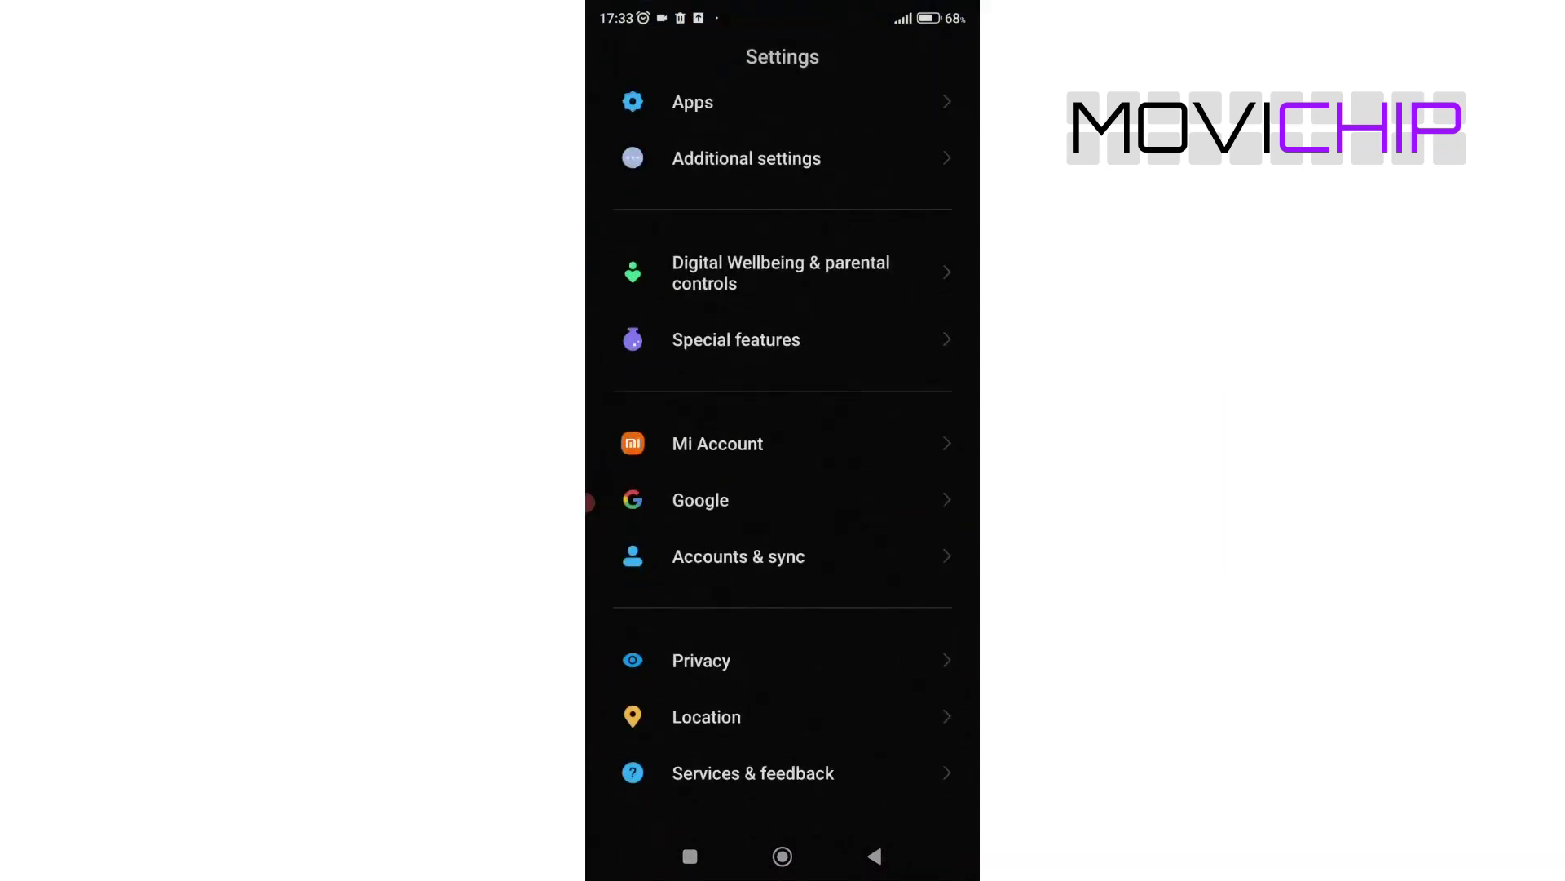
{"action": "scroll", "coordinate": [783, 490], "scroll_direction": "up", "scroll_amount": 10}
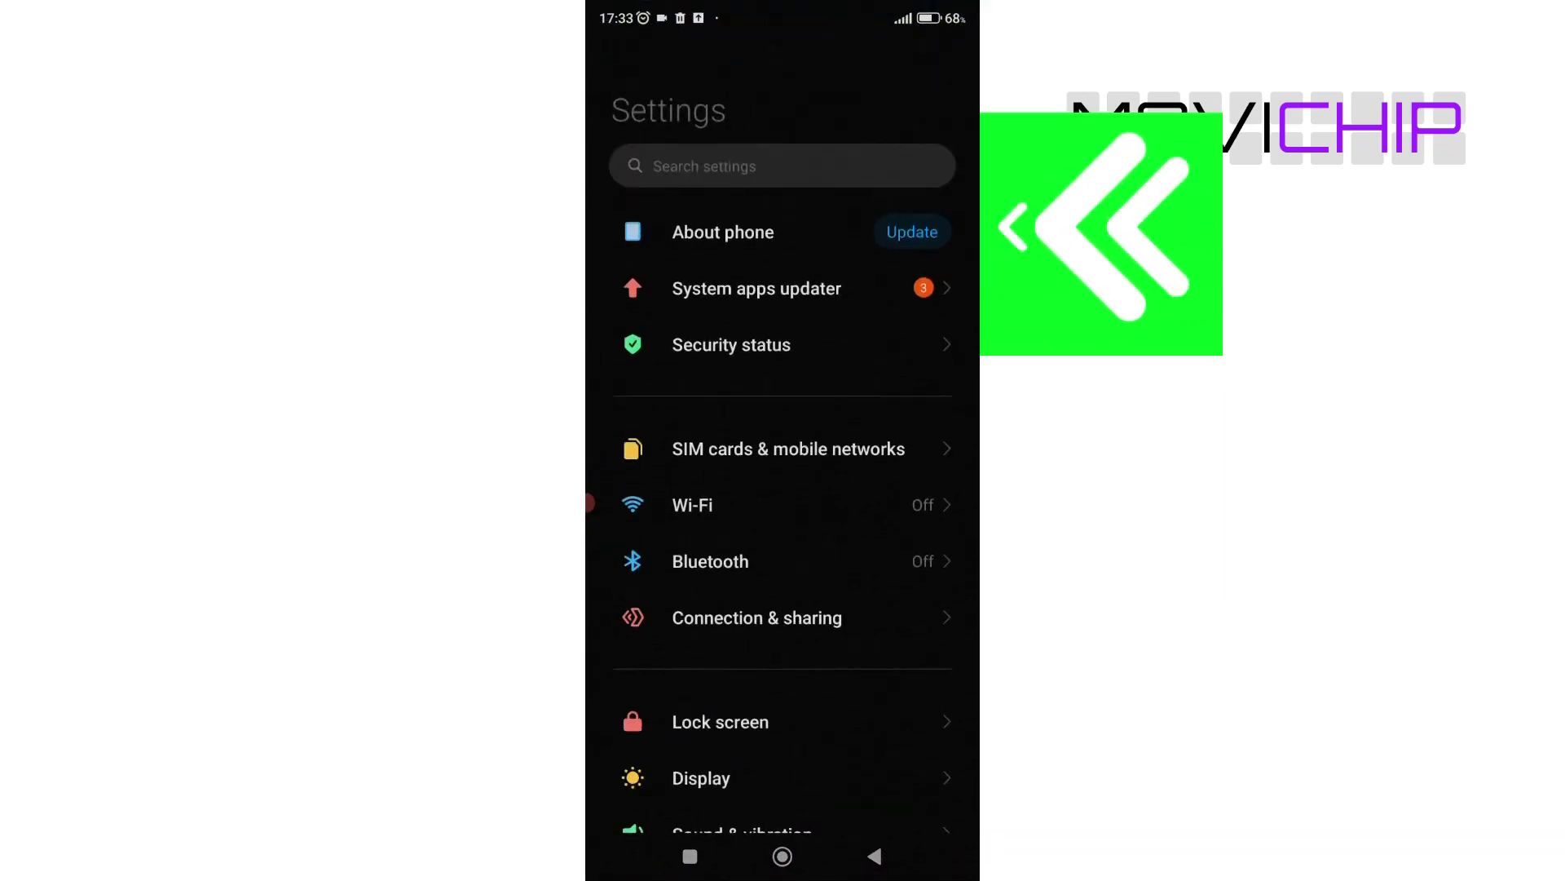
Leave the About phone page and open Additional settings from the main Settings list.
{"action": "left_click", "coordinate": [723, 232]}
{"action": "scroll", "coordinate": [783, 490], "scroll_direction": "down", "scroll_amount": 3}
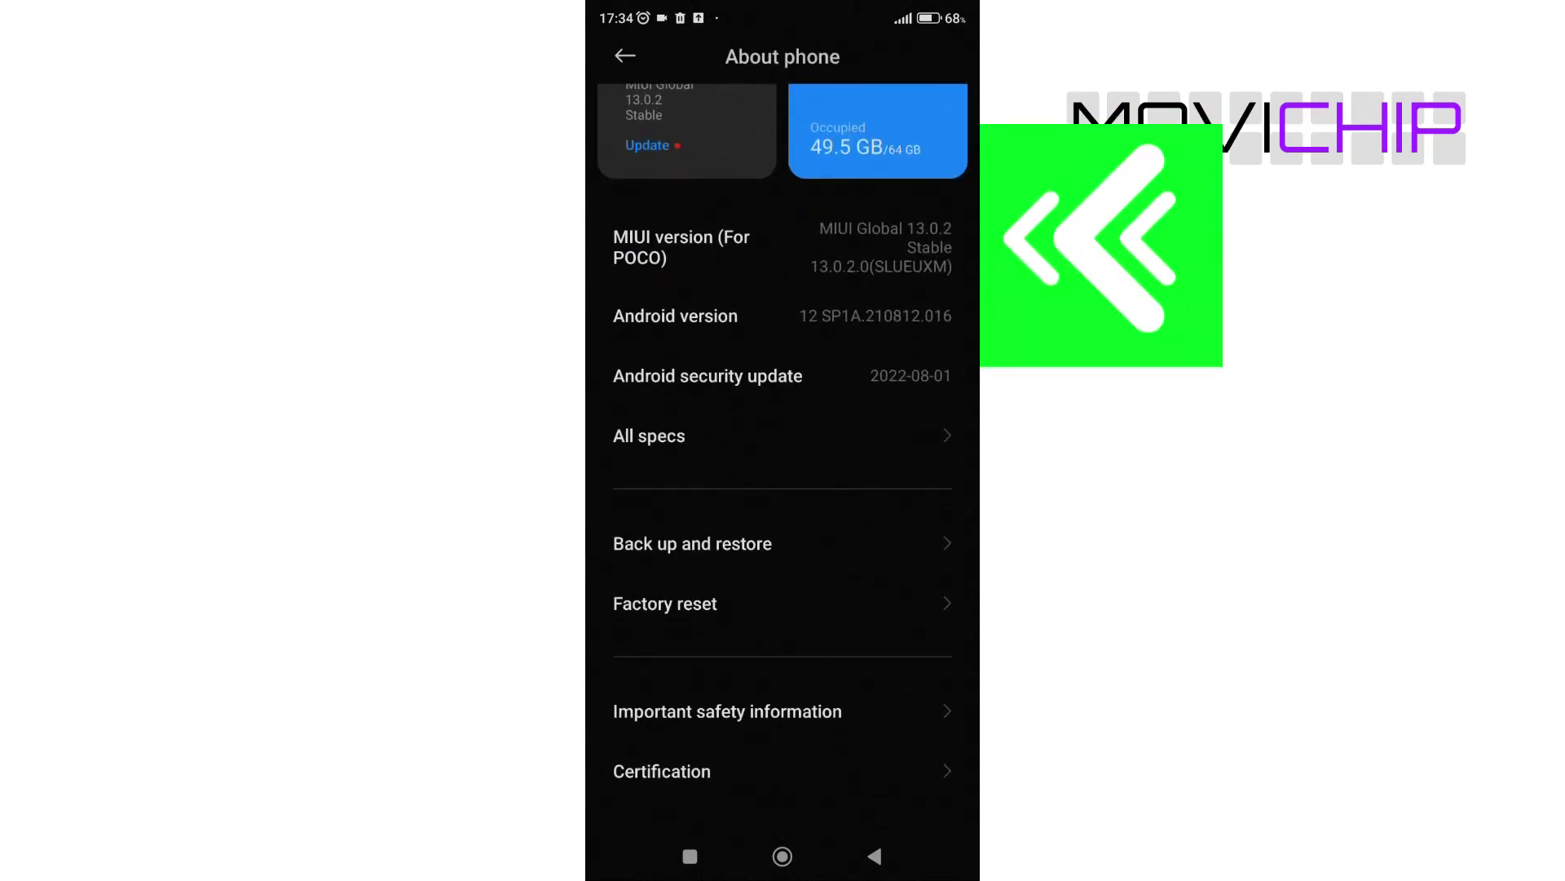
{"action": "scroll", "coordinate": [783, 489], "scroll_direction": "up", "scroll_amount": 3}
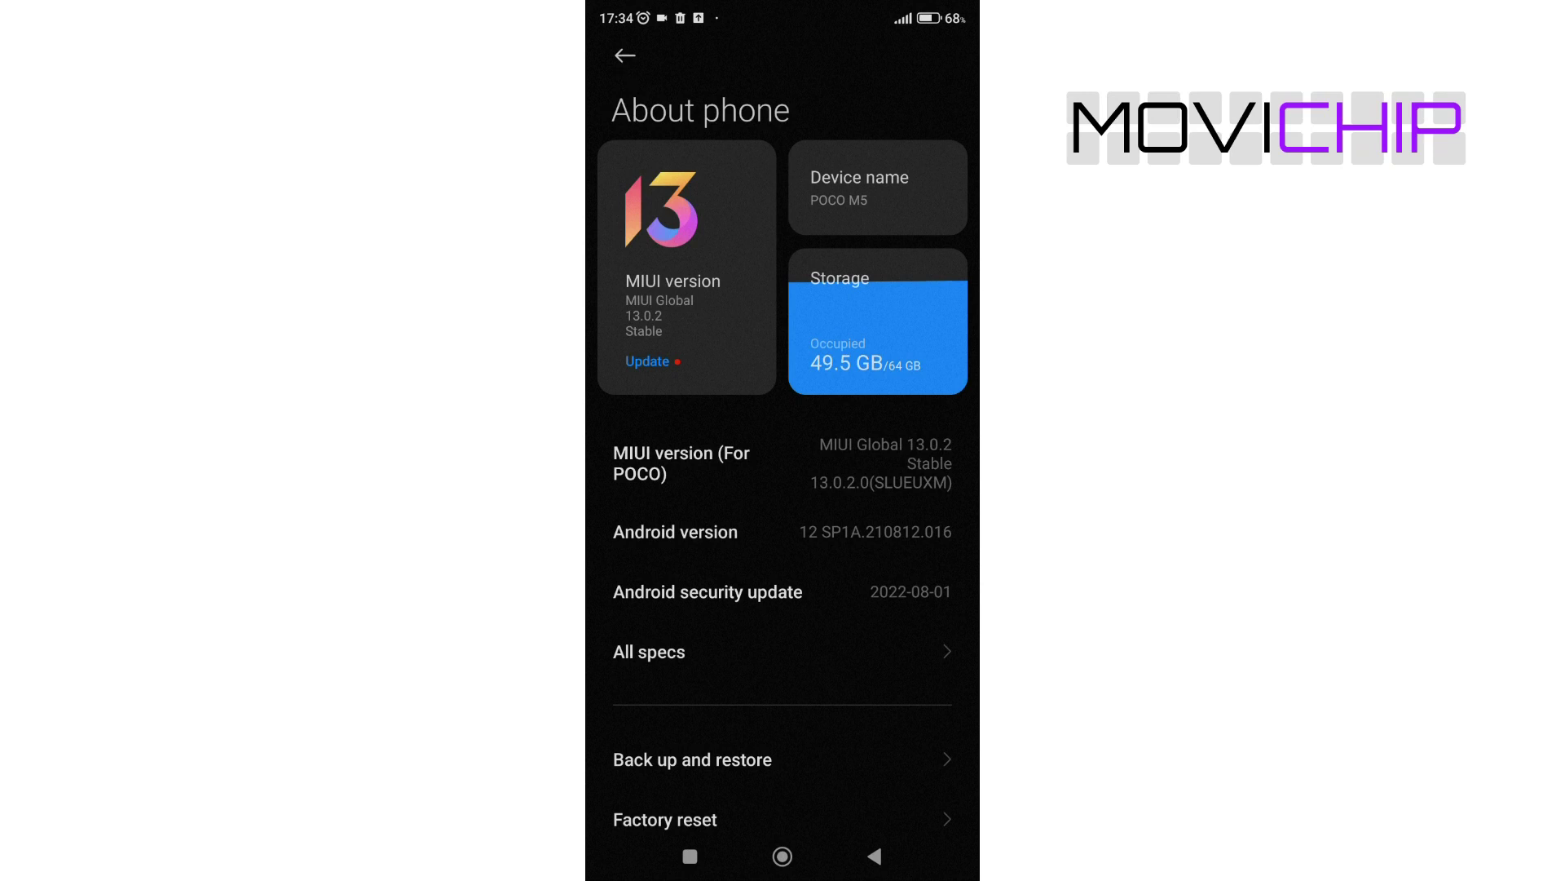
{"action": "key", "text": "Escape"}
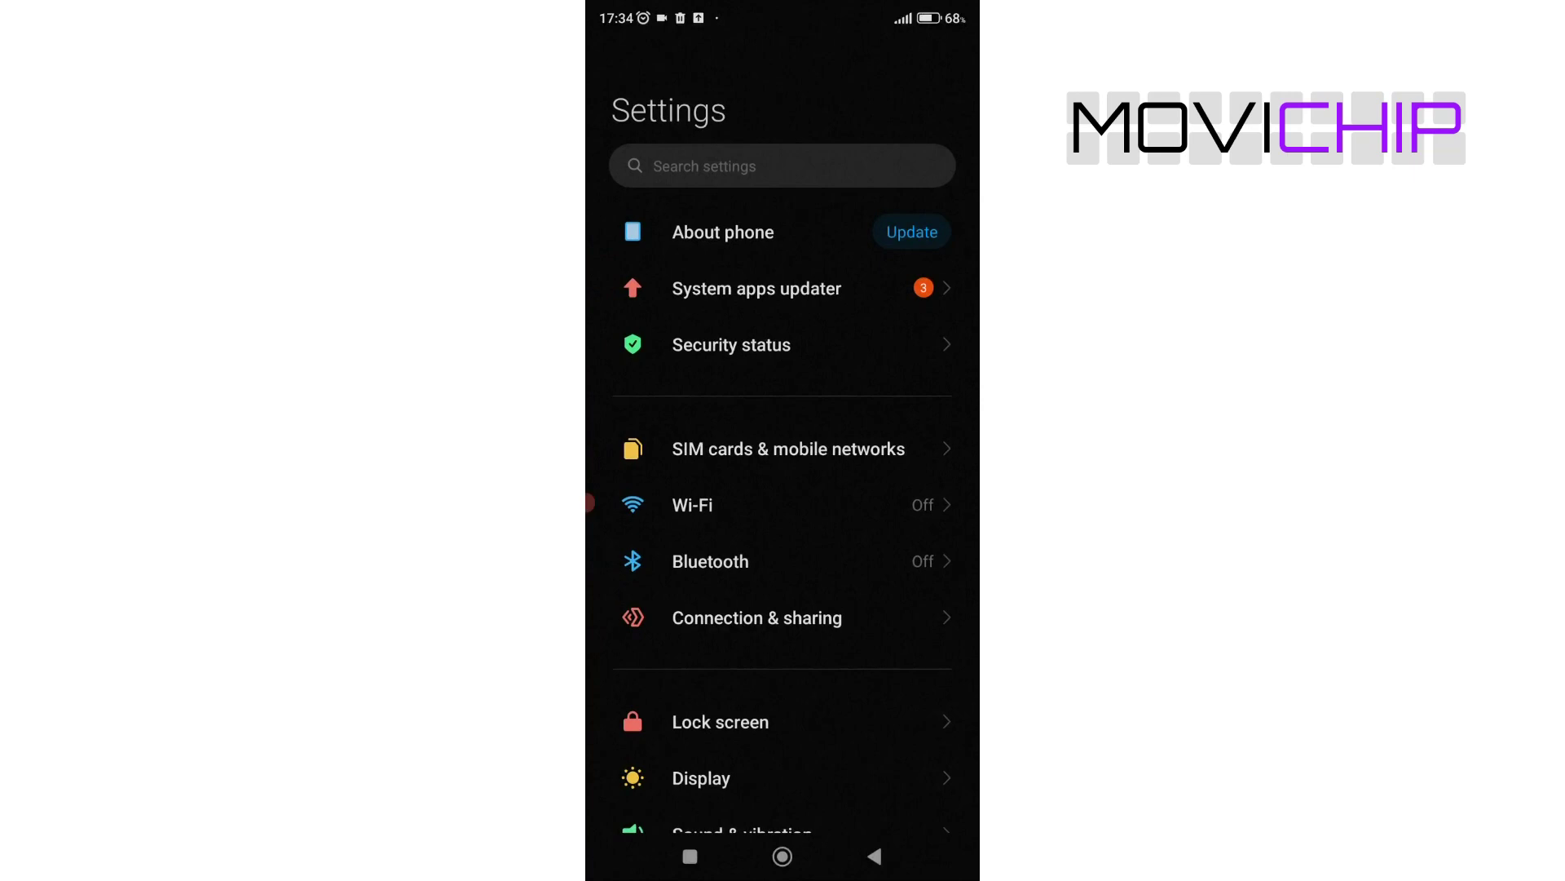
{"action": "scroll", "coordinate": [783, 490], "scroll_direction": "down", "scroll_amount": 10}
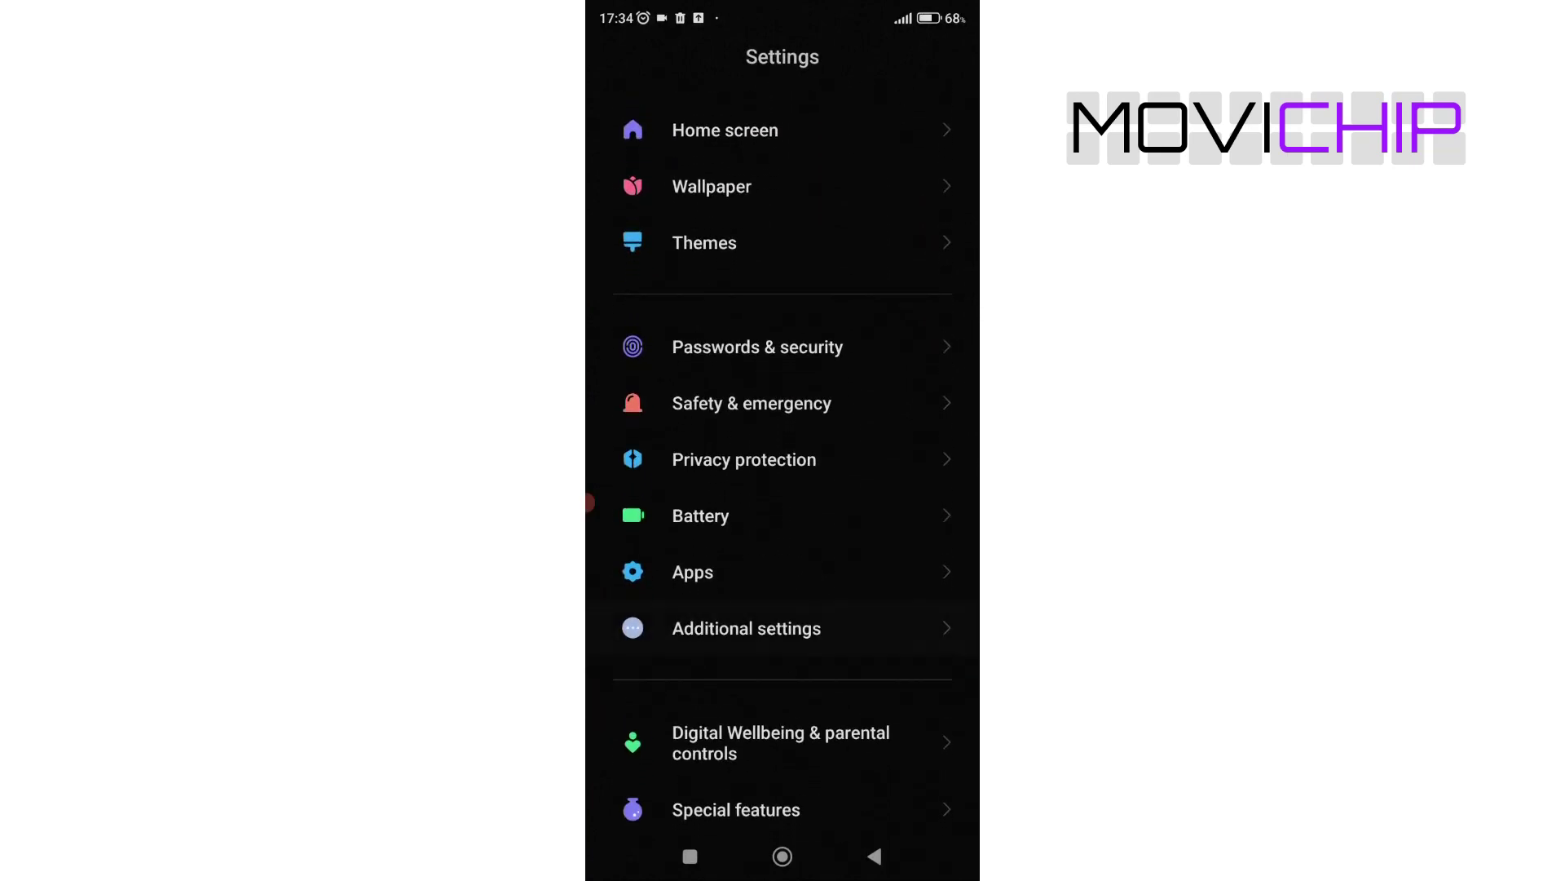
{"action": "left_click", "coordinate": [747, 627]}
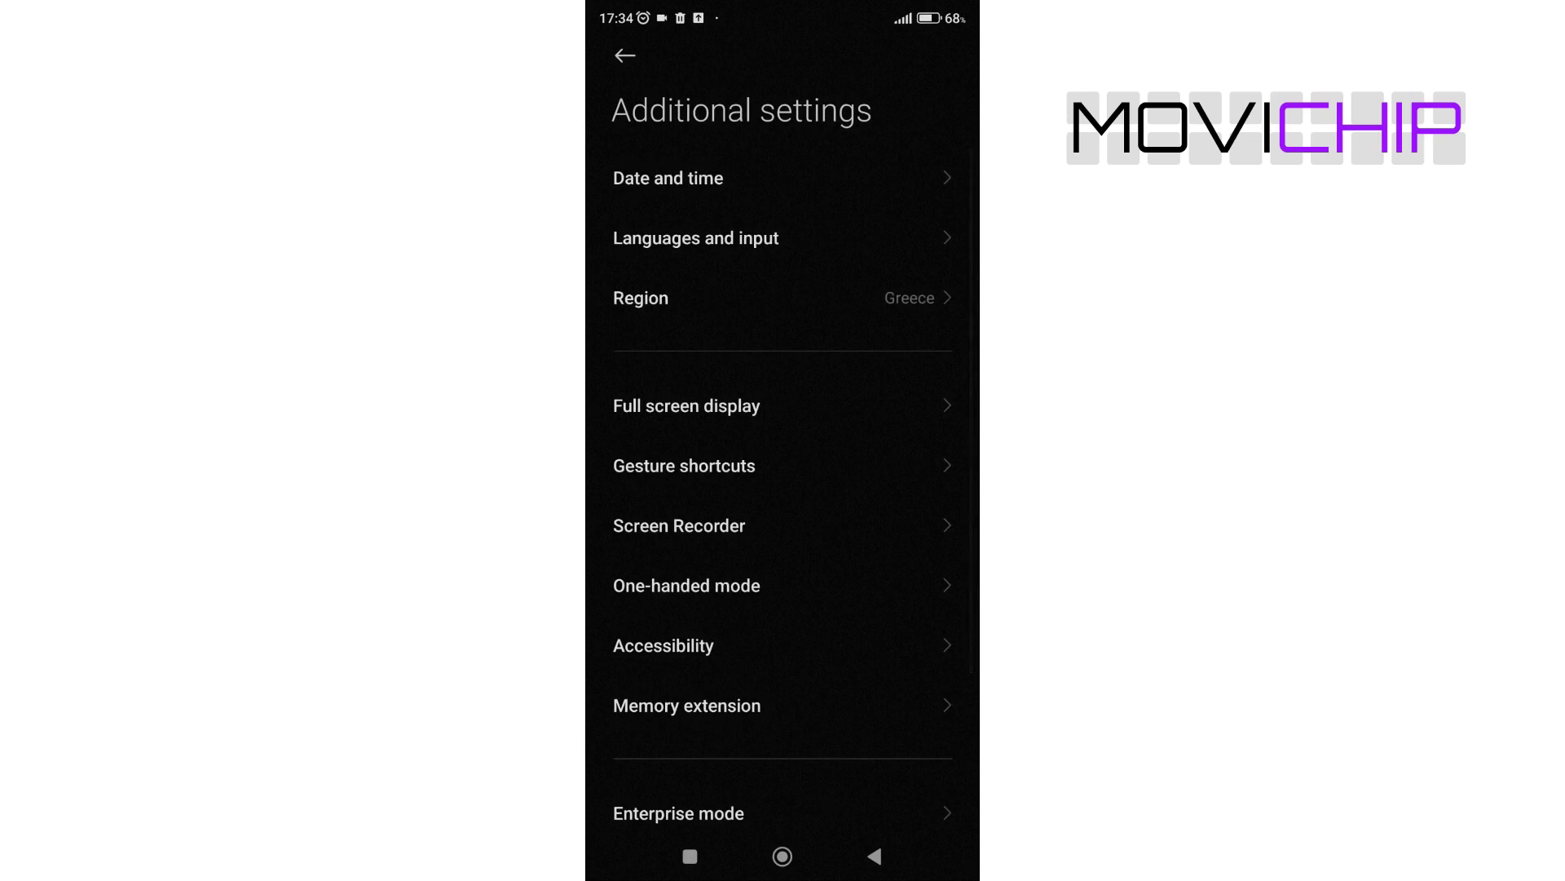
{"action": "scroll", "coordinate": [784, 490], "scroll_direction": "down", "scroll_amount": 5}
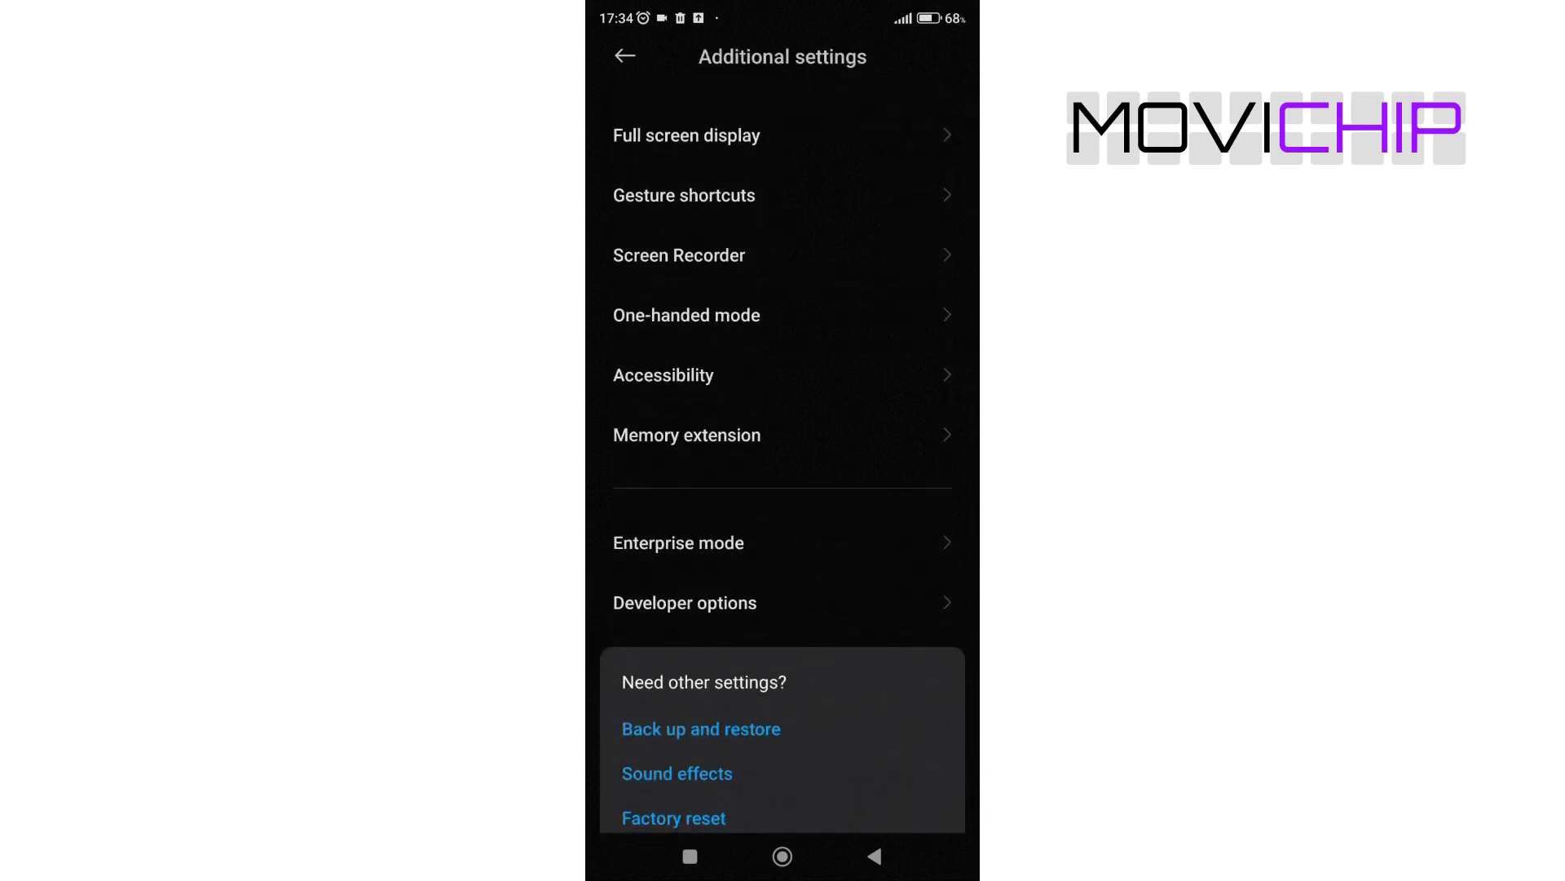
Open the Developer options page from Additional settings.
{"action": "left_click", "coordinate": [685, 603]}
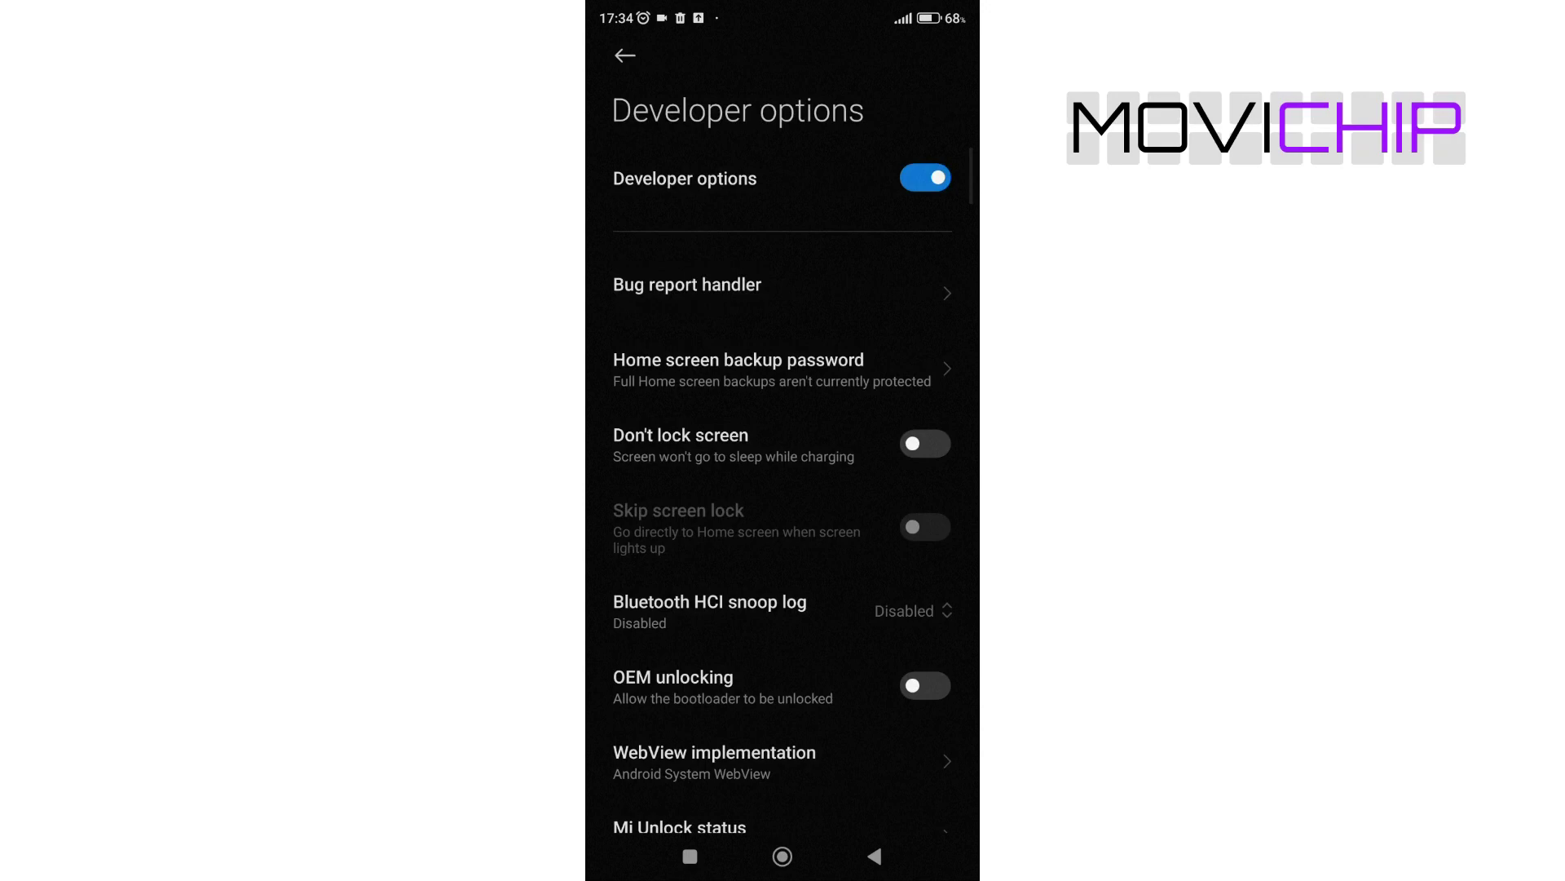
{"action": "scroll", "coordinate": [783, 489], "scroll_direction": "down", "scroll_amount": 5}
{"action": "scroll", "coordinate": [783, 489], "scroll_direction": "down", "scroll_amount": 5}
{"action": "scroll", "coordinate": [782, 489], "scroll_direction": "down", "scroll_amount": 5}
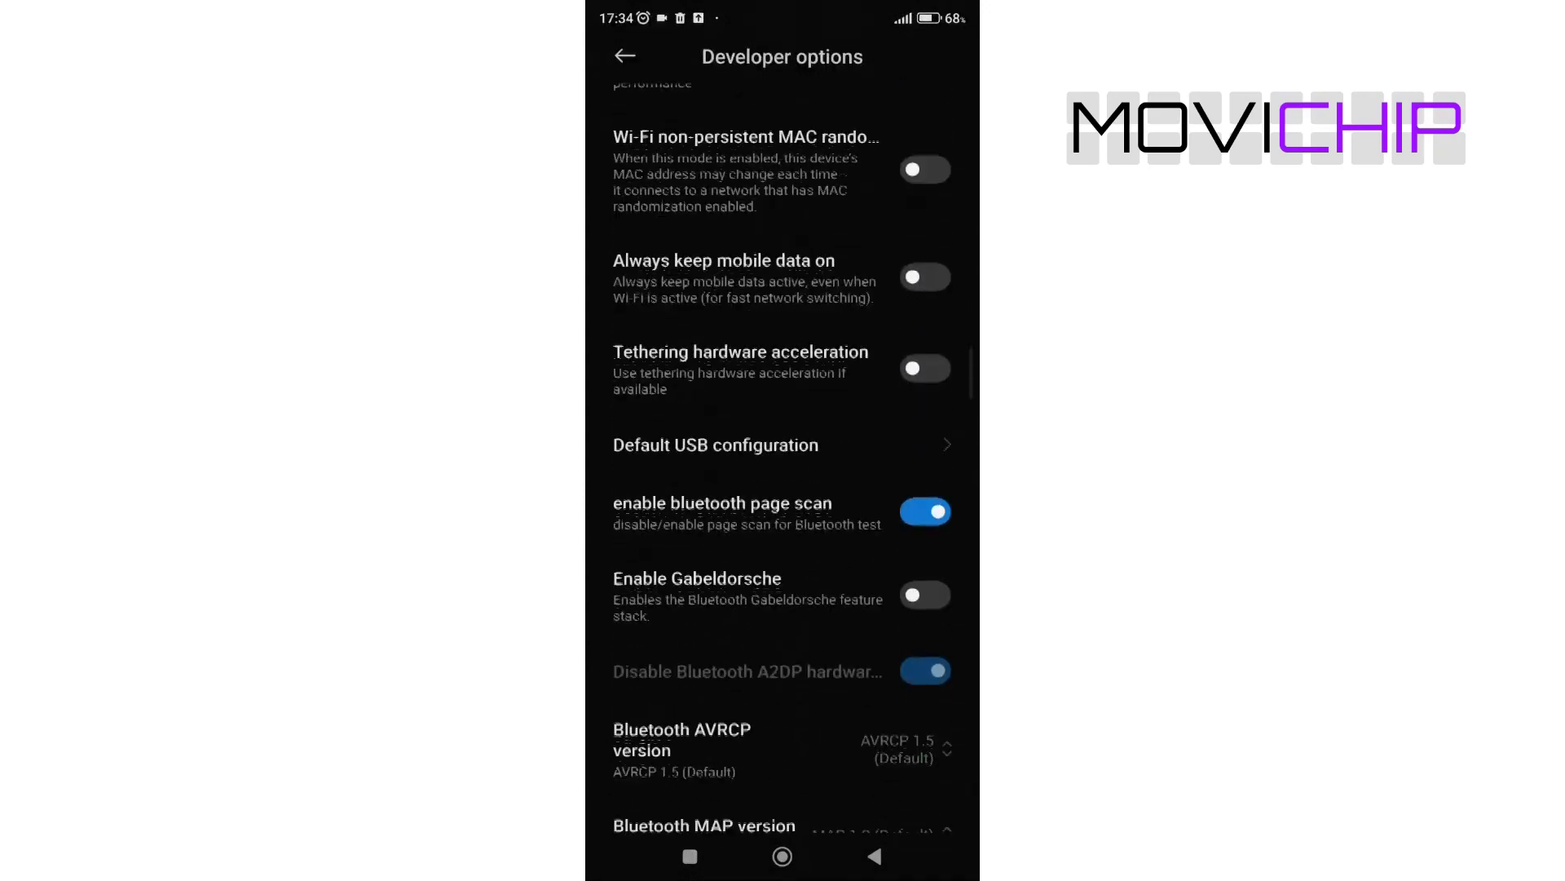
{"action": "scroll", "coordinate": [783, 490], "scroll_direction": "down", "scroll_amount": 5}
{"action": "scroll", "coordinate": [783, 489], "scroll_direction": "down", "scroll_amount": 10}
{"action": "scroll", "coordinate": [783, 489], "scroll_direction": "down", "scroll_amount": 10}
{"action": "scroll", "coordinate": [783, 489], "scroll_direction": "down", "scroll_amount": 5}
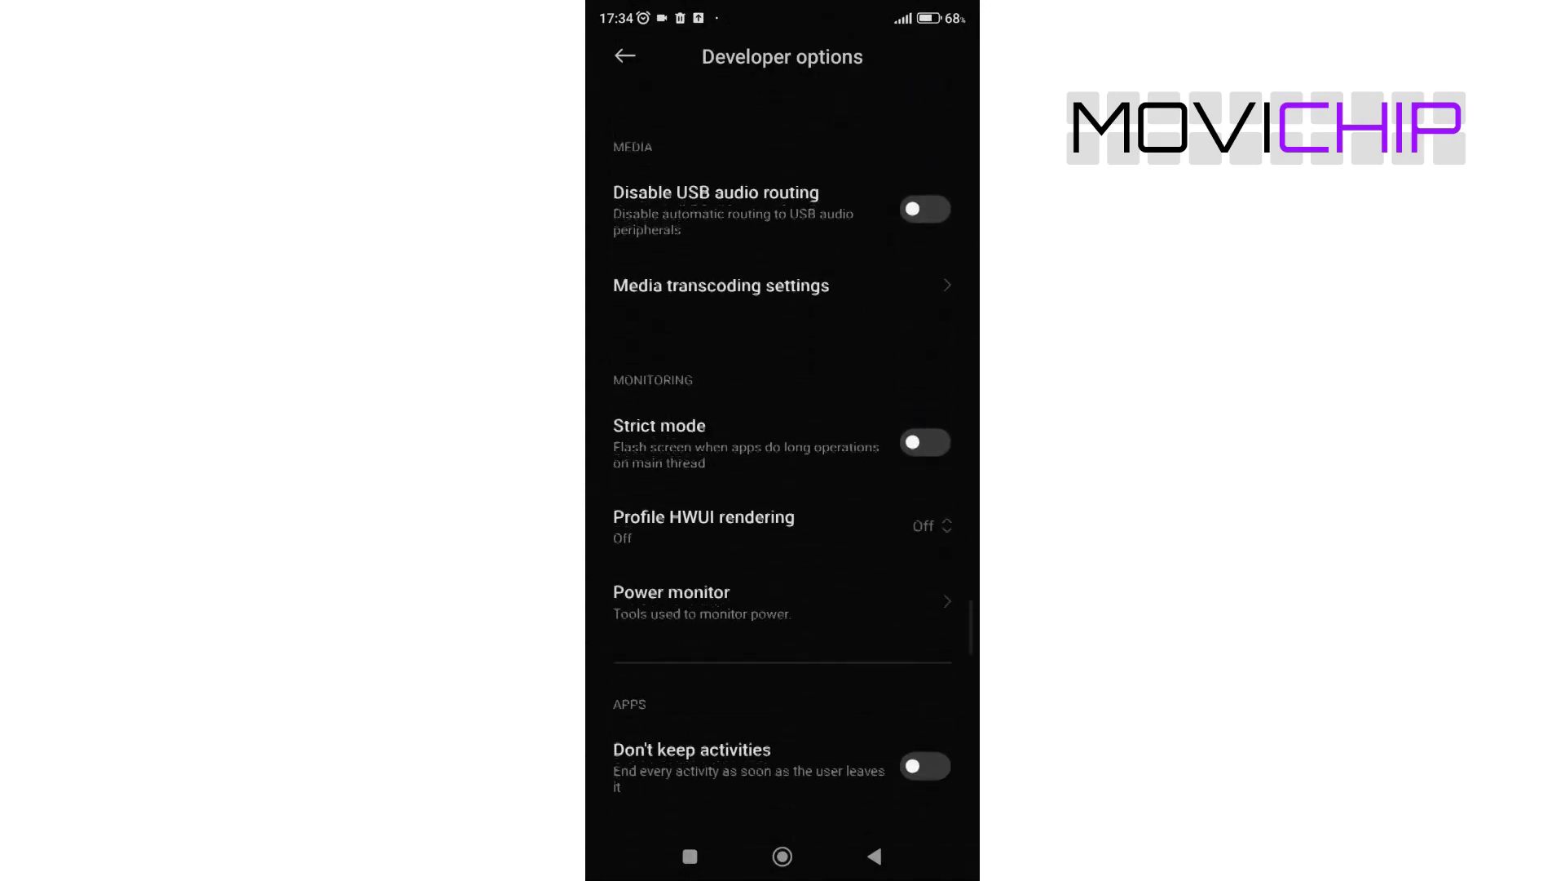
{"action": "scroll", "coordinate": [783, 489], "scroll_direction": "down", "scroll_amount": 3}
{"action": "scroll", "coordinate": [783, 489], "scroll_direction": "down", "scroll_amount": 3}
{"action": "scroll", "coordinate": [784, 489], "scroll_direction": "down", "scroll_amount": 10}
{"action": "scroll", "coordinate": [782, 490], "scroll_direction": "down", "scroll_amount": 2}
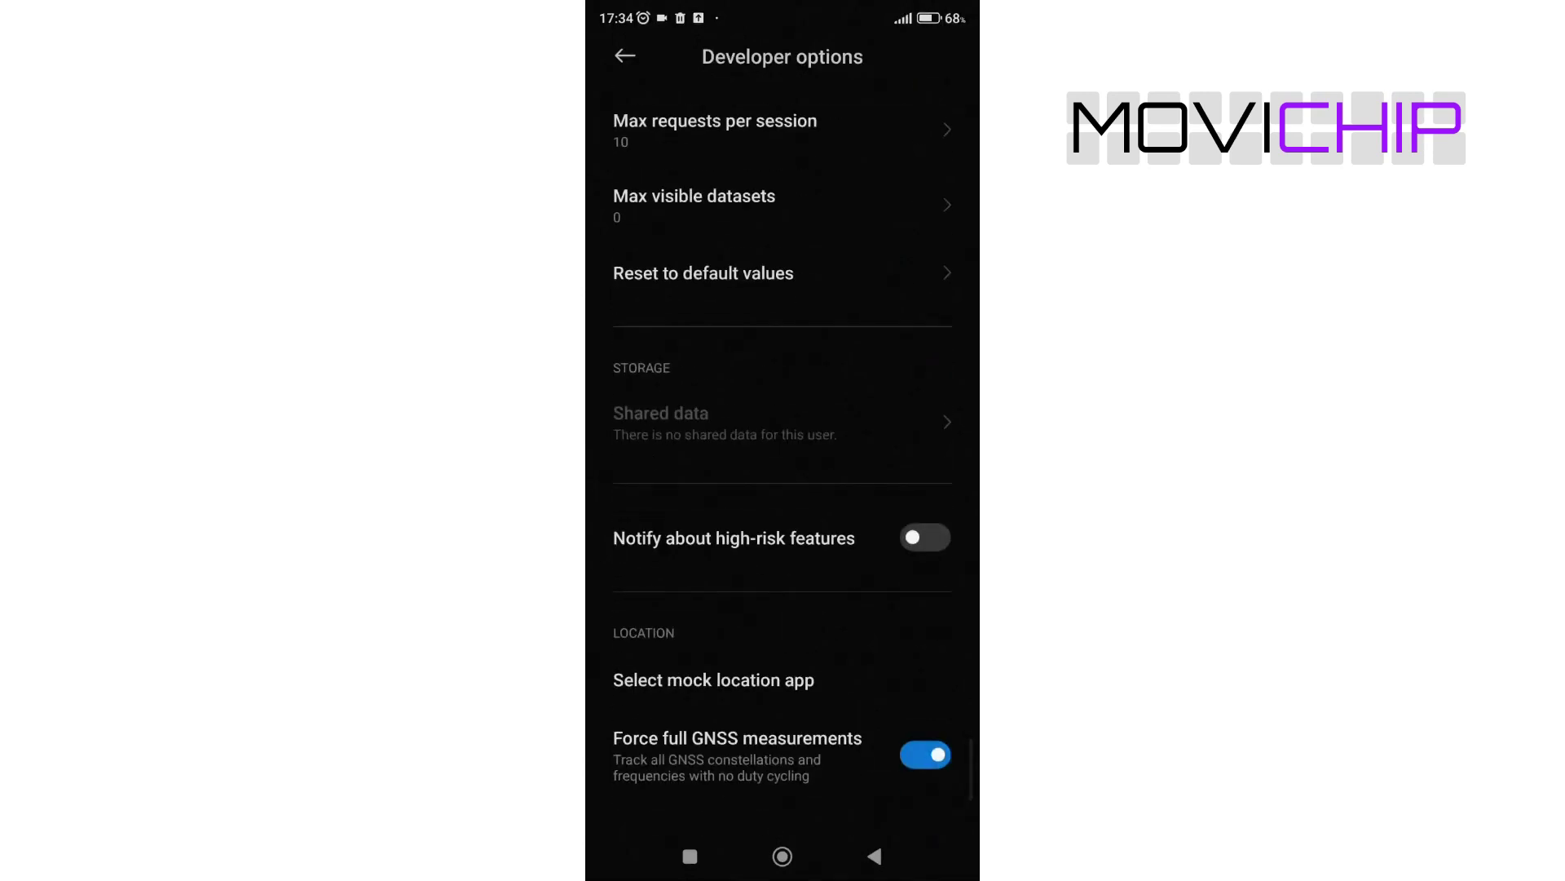
{"action": "scroll", "coordinate": [782, 448], "scroll_direction": "up", "scroll_amount": 2}
{"action": "scroll", "coordinate": [784, 448], "scroll_direction": "down", "scroll_amount": 2}
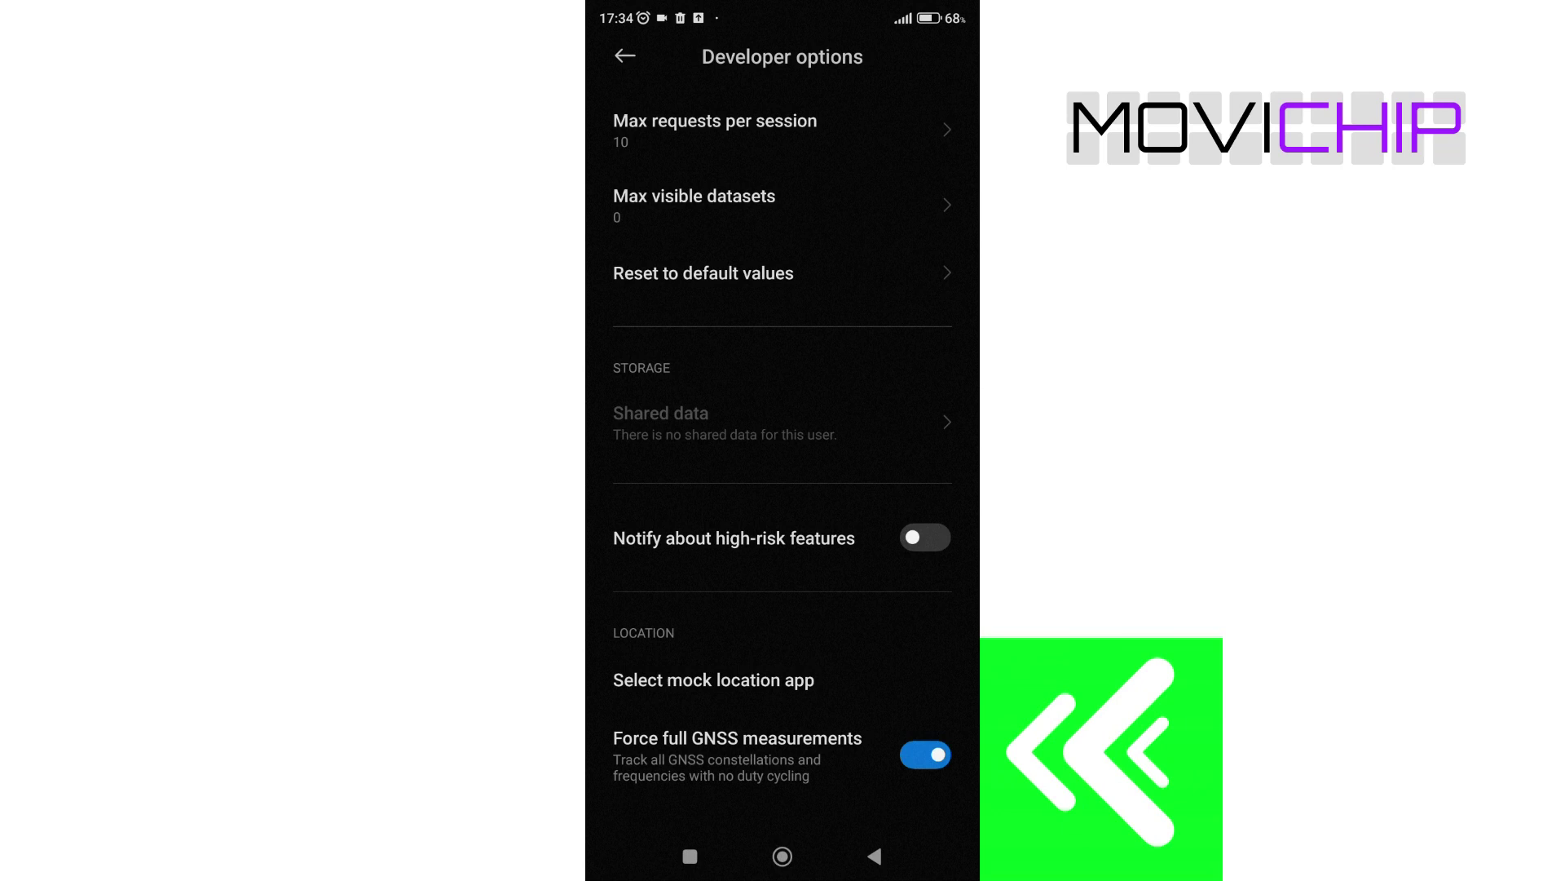
{"action": "left_click", "coordinate": [924, 754]}
{"action": "left_click", "coordinate": [925, 755]}
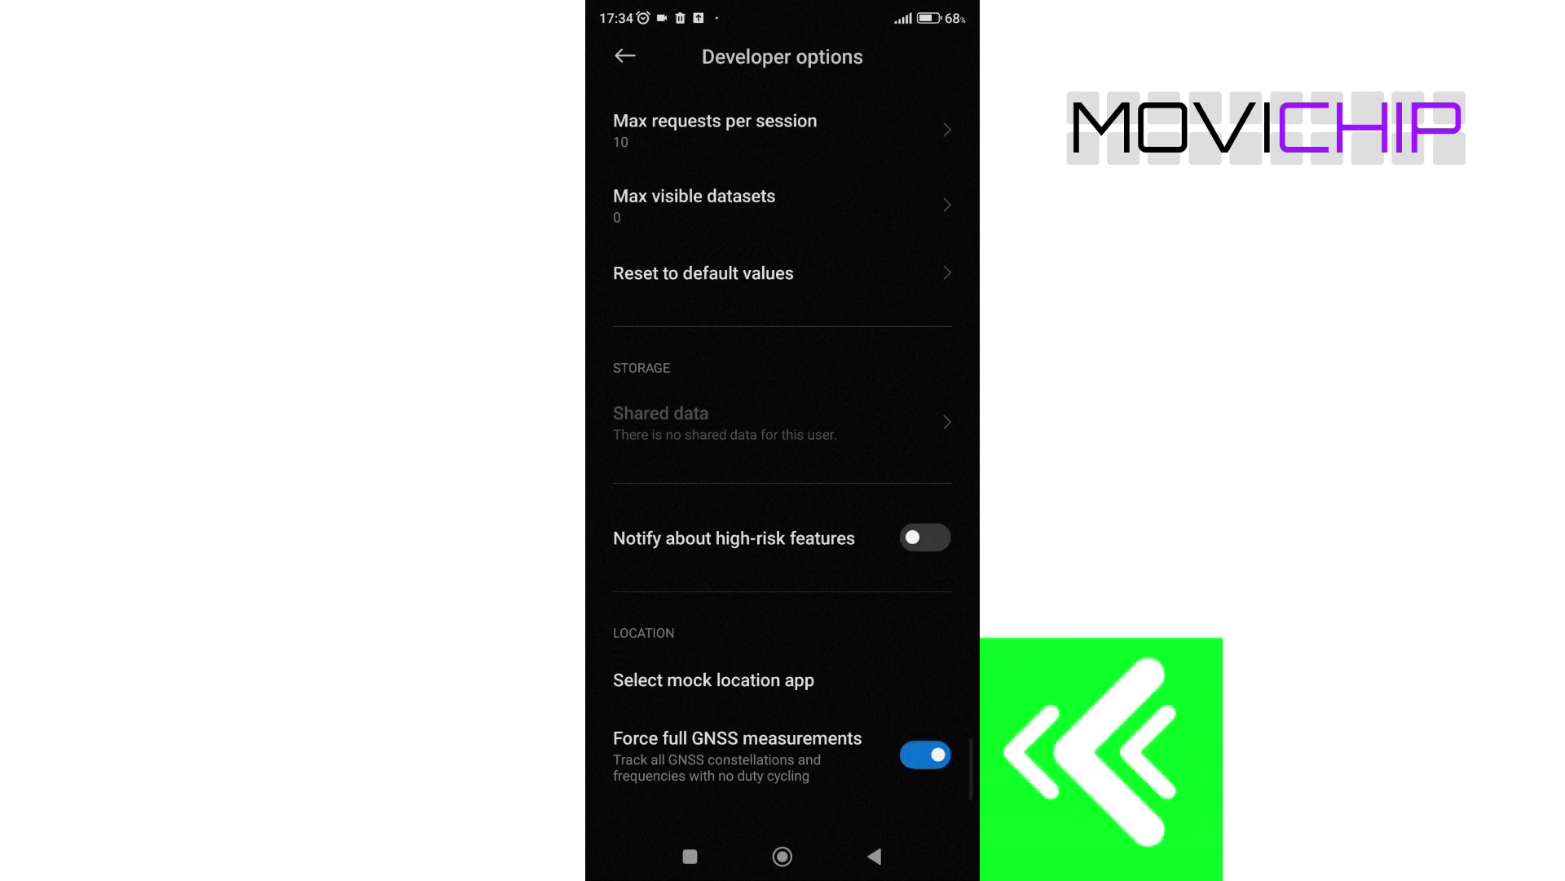